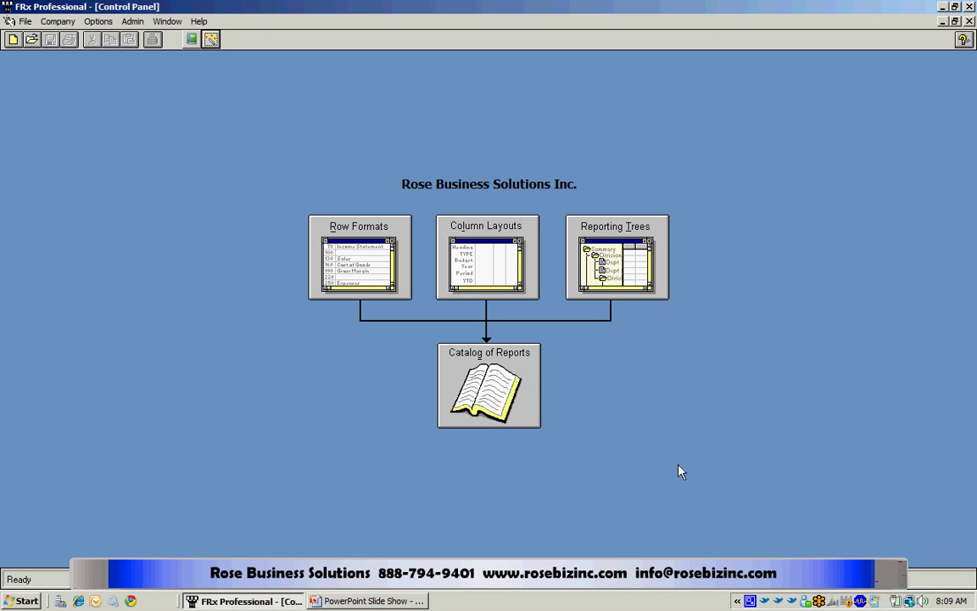
- Launch the Report Wizard for a Balance Sheet using the ACTUAL book code
left_click(211, 39)
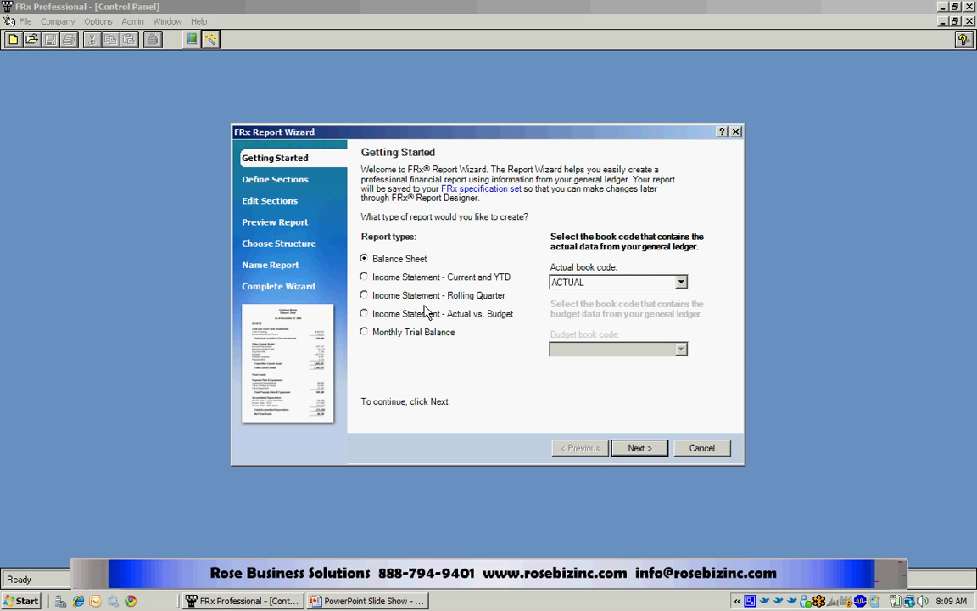
- Add GL accounts 1100 through 1410 to the Cash and Short Term Investments section
left_click(638, 449)
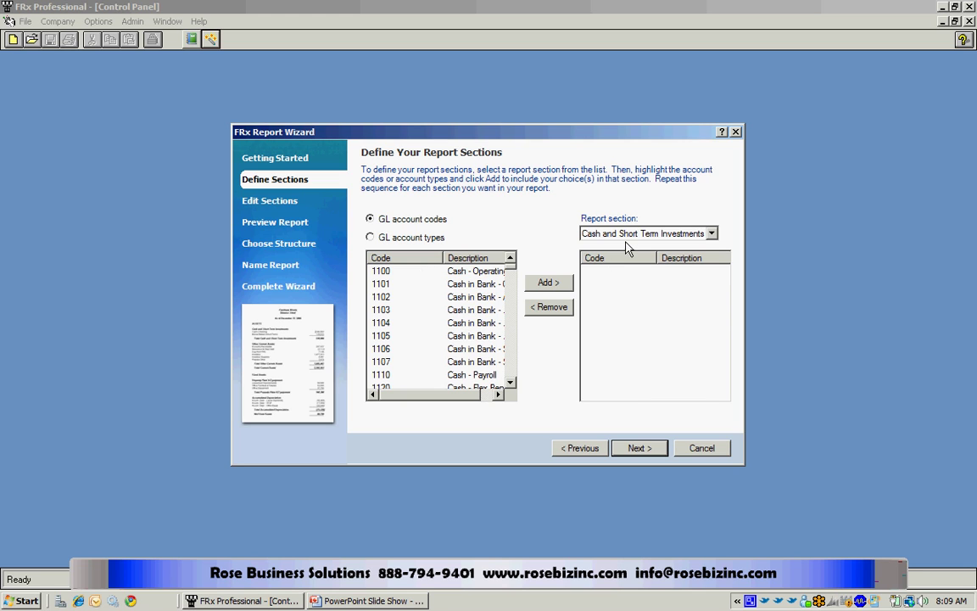
left_click(415, 271)
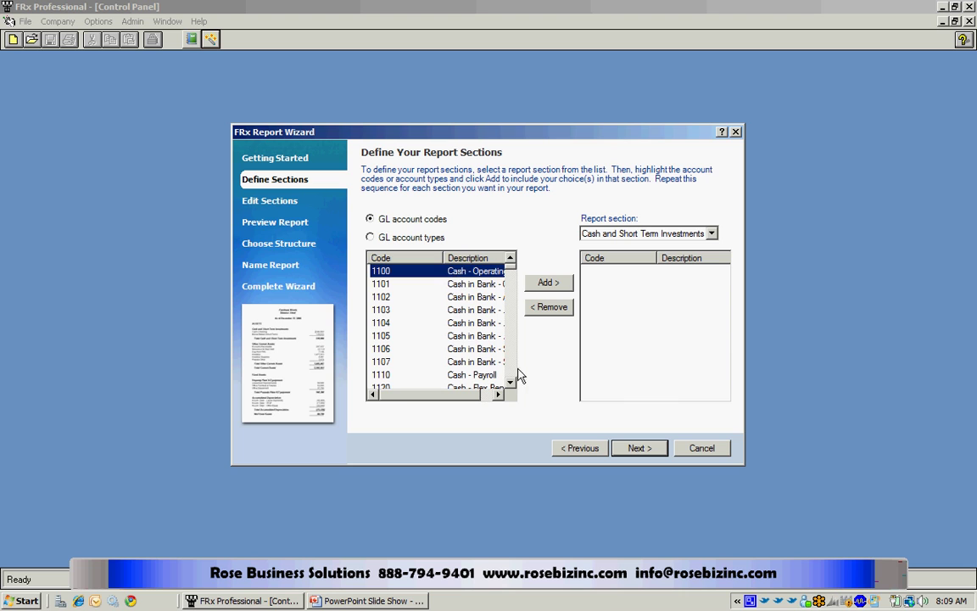
left_click(512, 374)
left_click(512, 374)
left_click(512, 374)
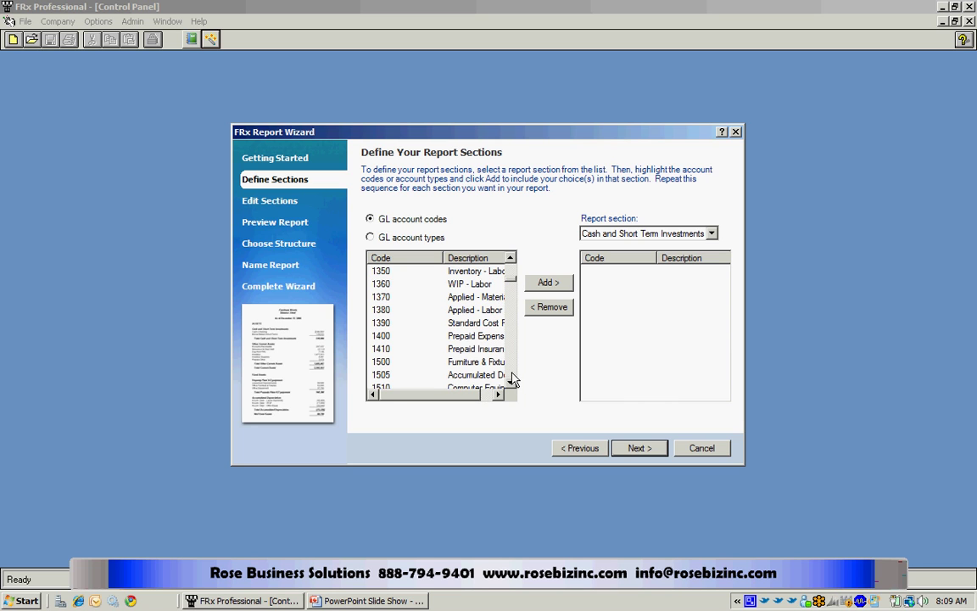
left_click(512, 374)
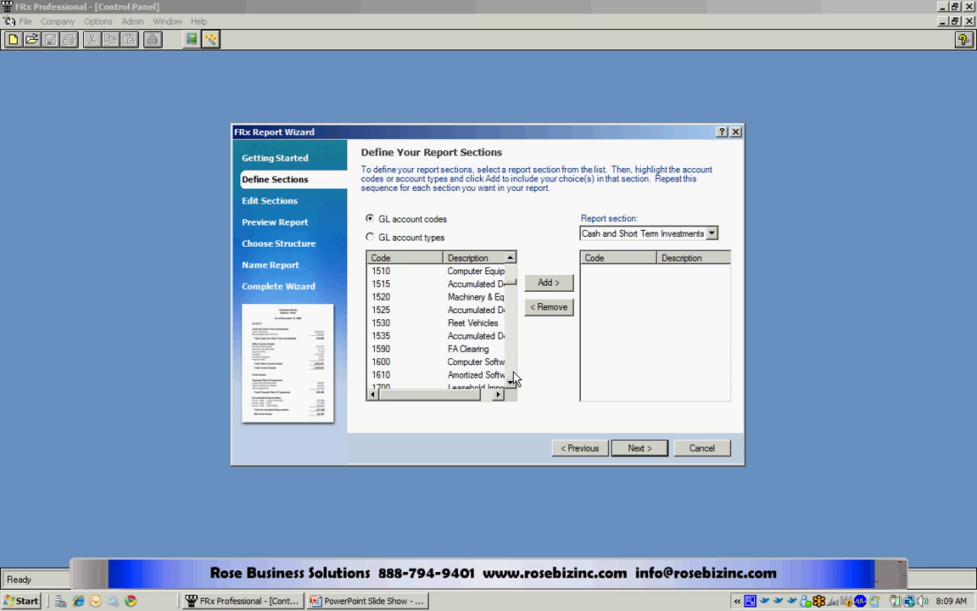
left_click(510, 258)
left_click(509, 258)
scroll(462, 289, "up", 1)
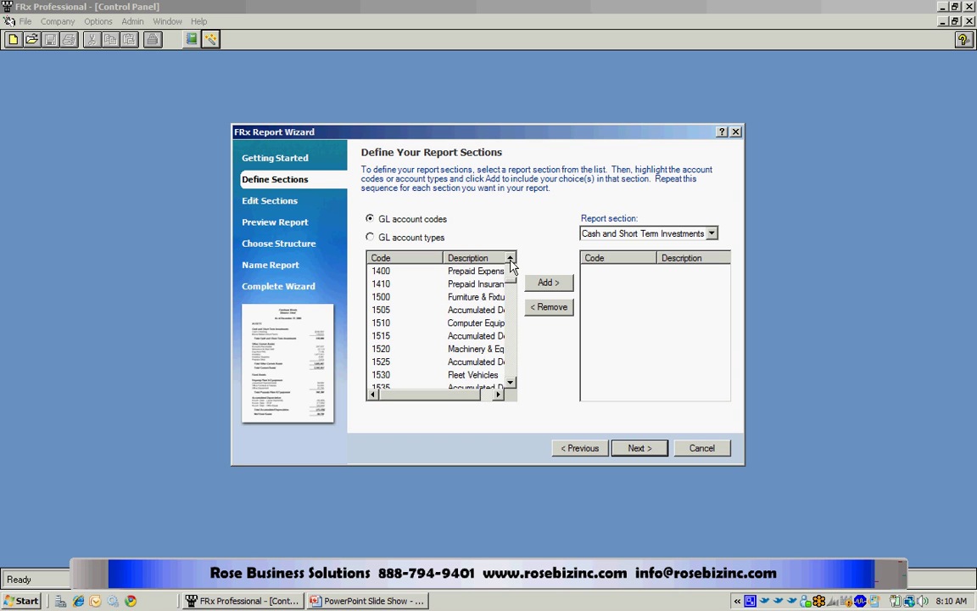
left_click_drag(462, 271, 462, 297)
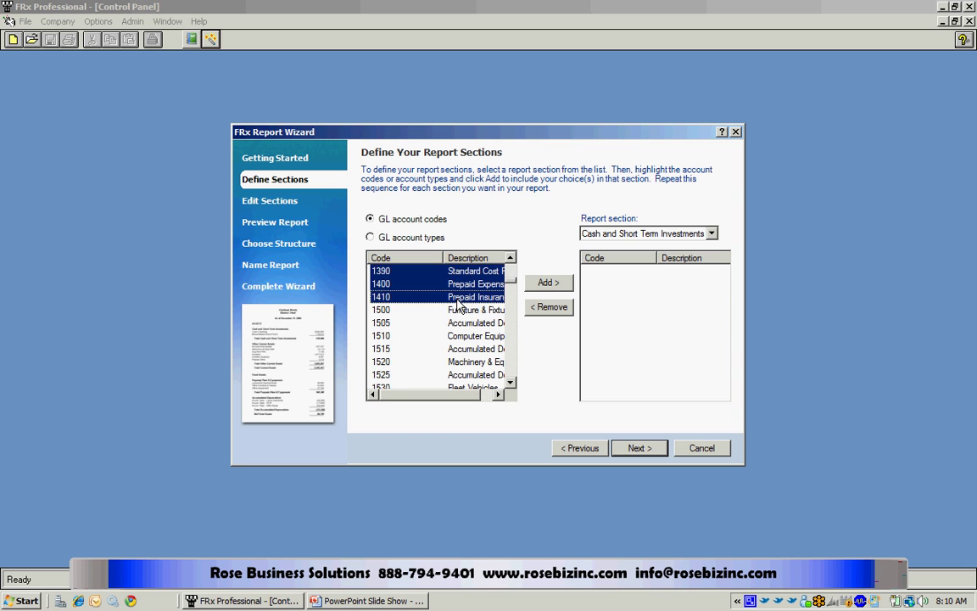
left_click(543, 283)
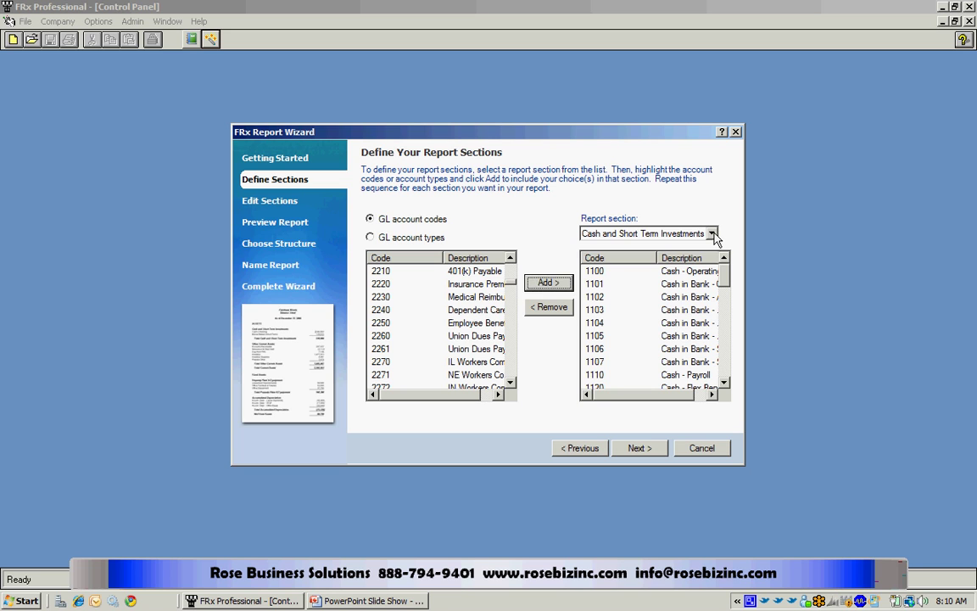
- Add all remaining GL accounts, 4100 Sales through 9999 Transfer Suspense, to Net Income (Loss)
left_click(712, 234)
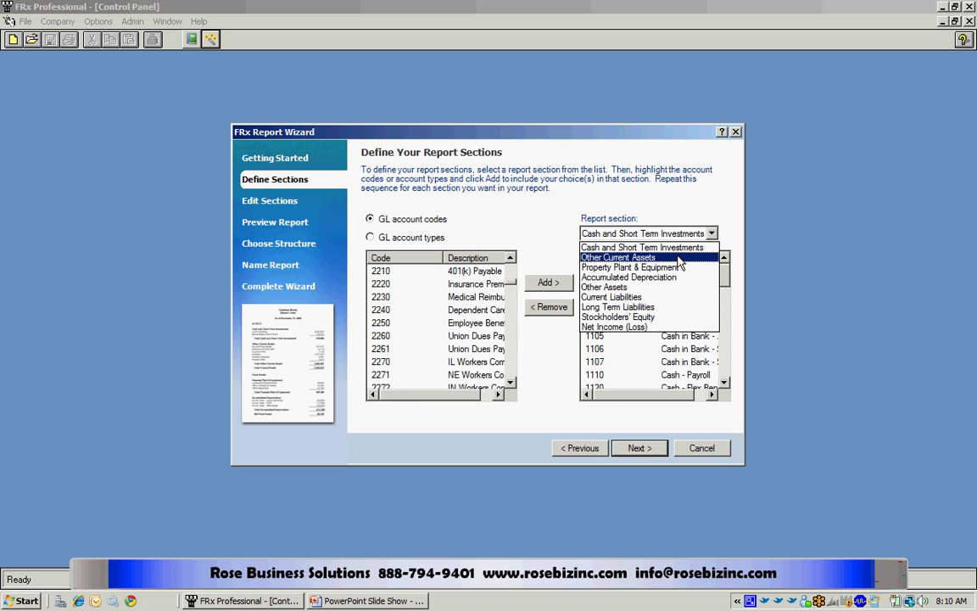
left_click(607, 326)
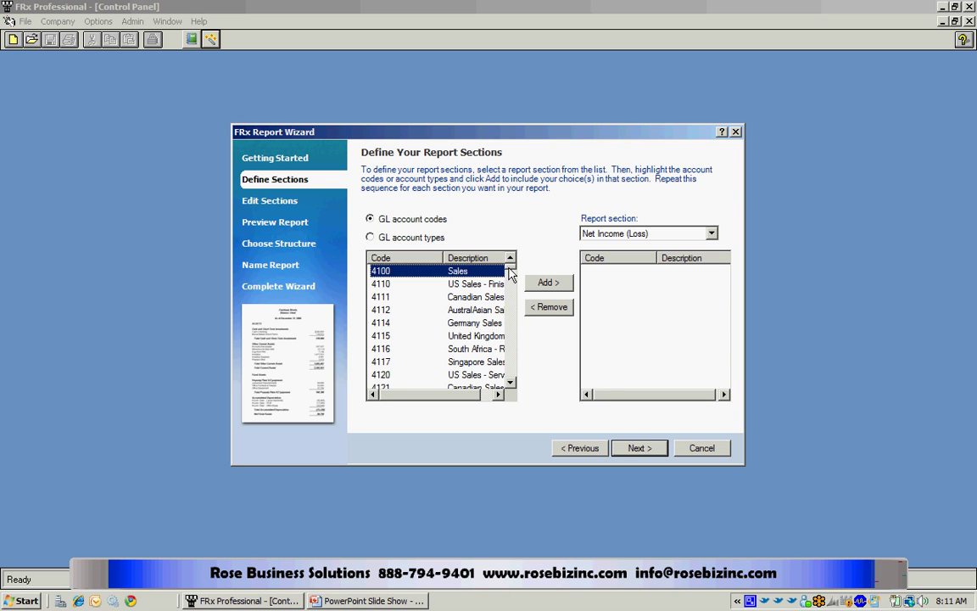
left_click_drag(509, 274, 511, 380)
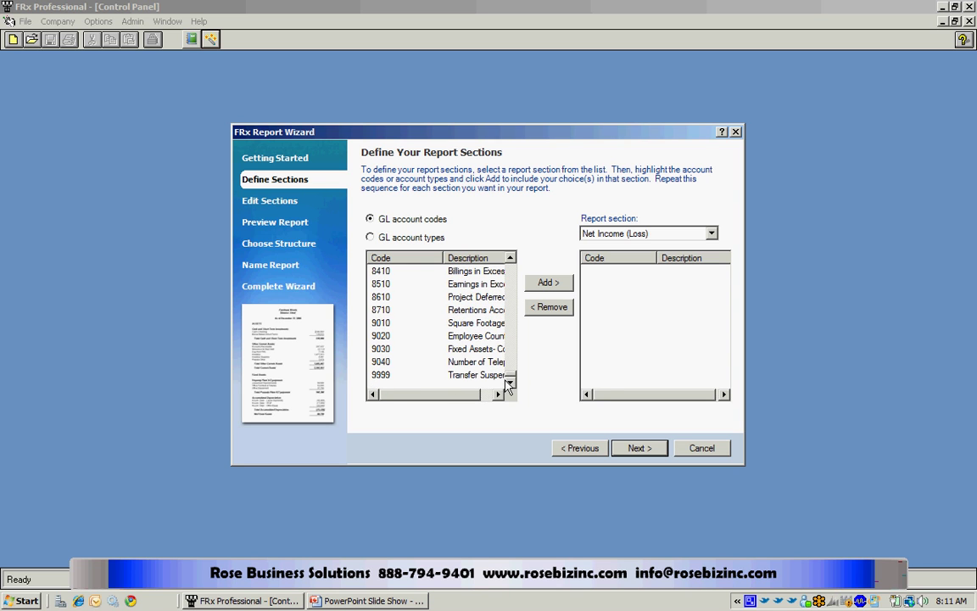
left_click(414, 377, "shift")
left_click(548, 283)
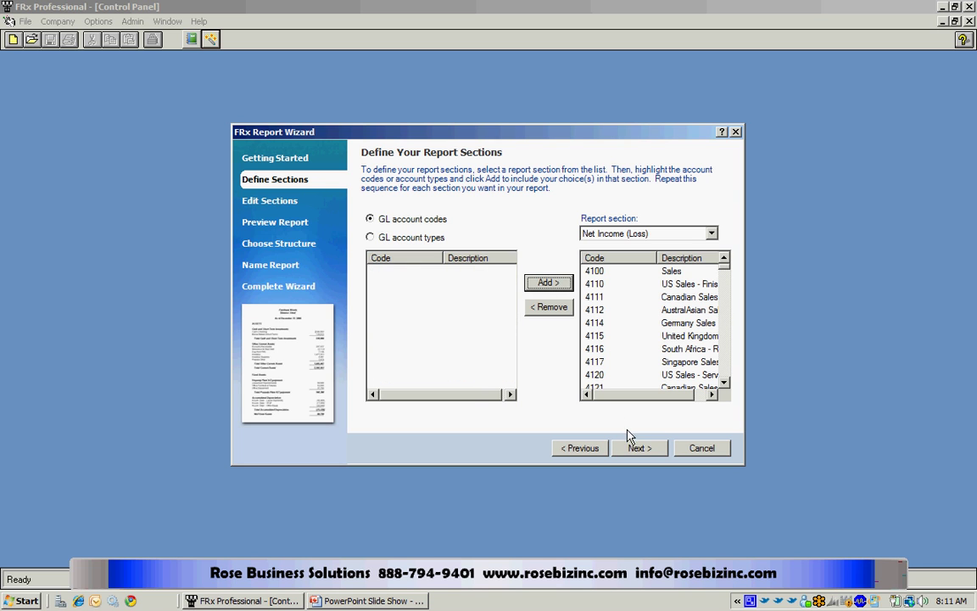
- Inspect the Cash in Bank - Australia row, then scroll through the Arial layout preview
left_click(638, 449)
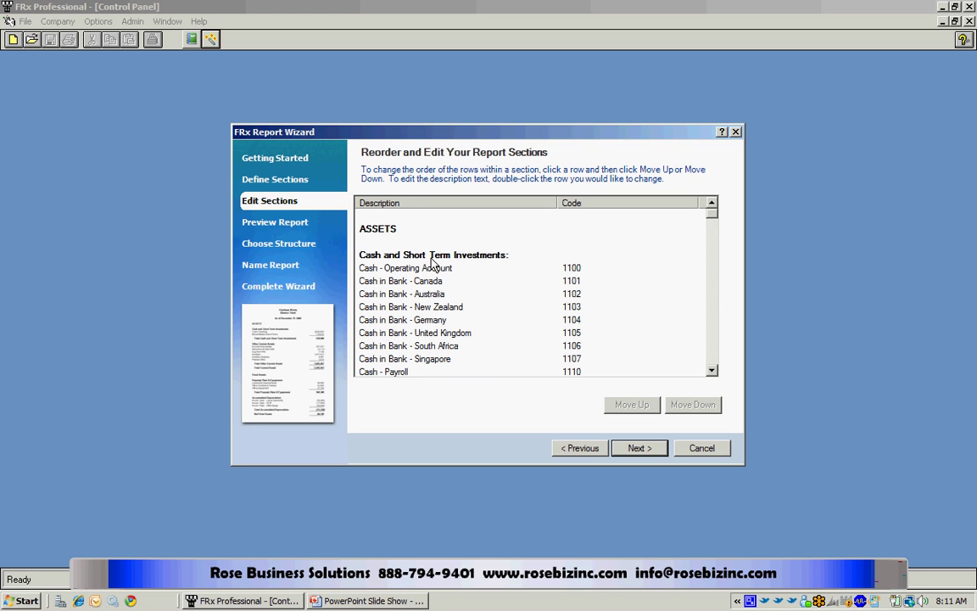
left_click(391, 294)
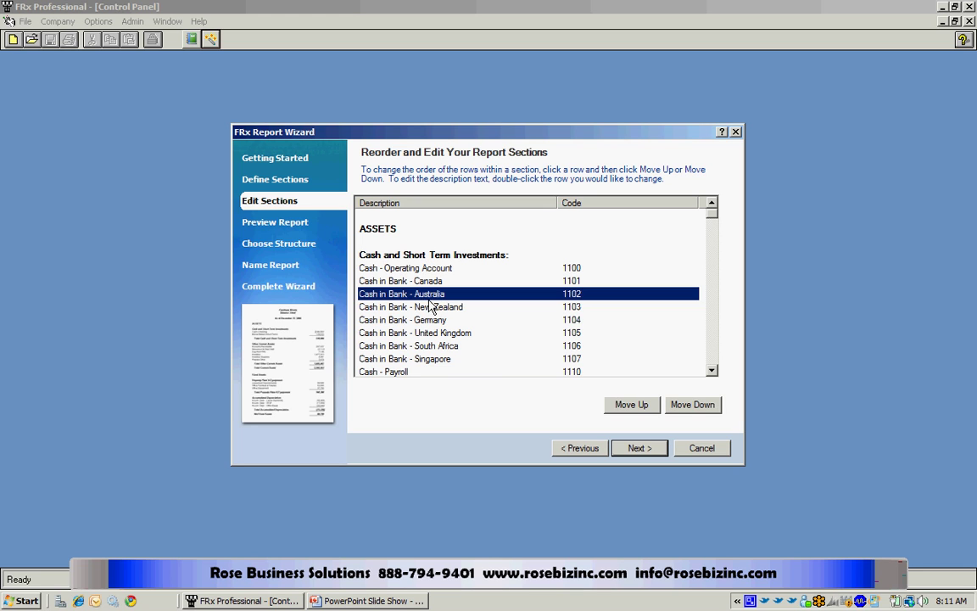
left_click(636, 449)
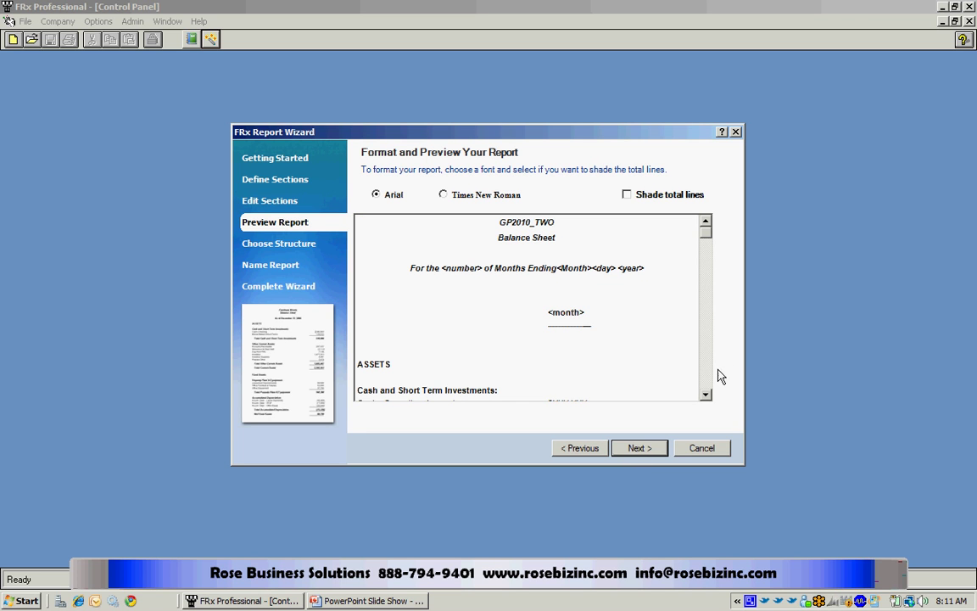
scroll(709, 388, "down", 5)
scroll(707, 390, "down", 12)
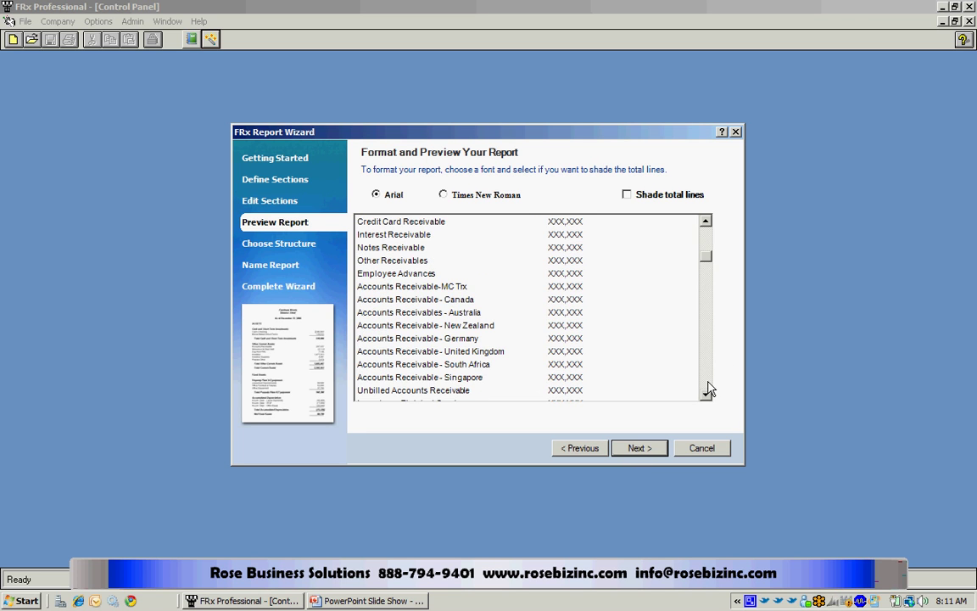
- Try a per-Department split, then keep one report for the entire company
left_click(642, 451)
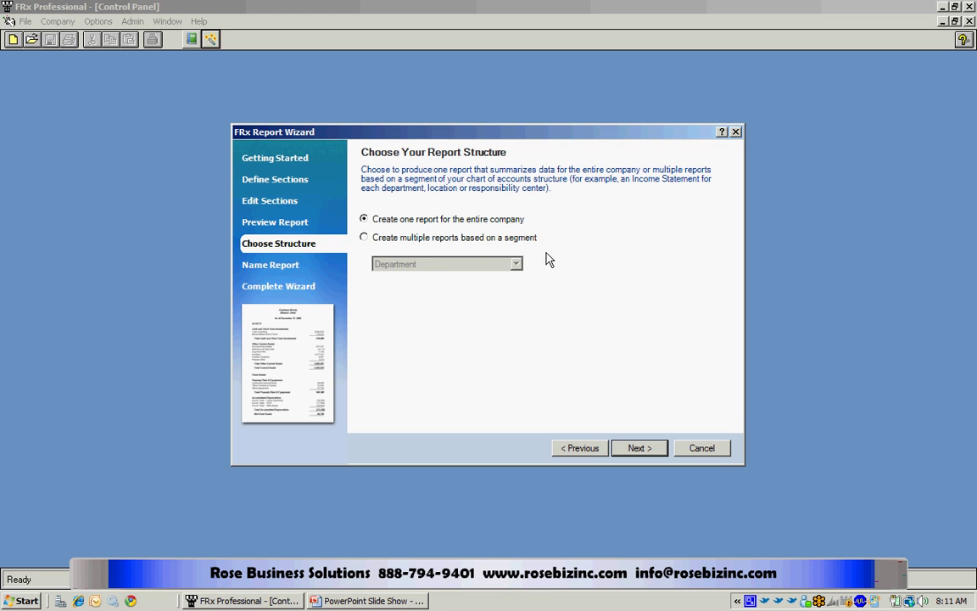
left_click(364, 240)
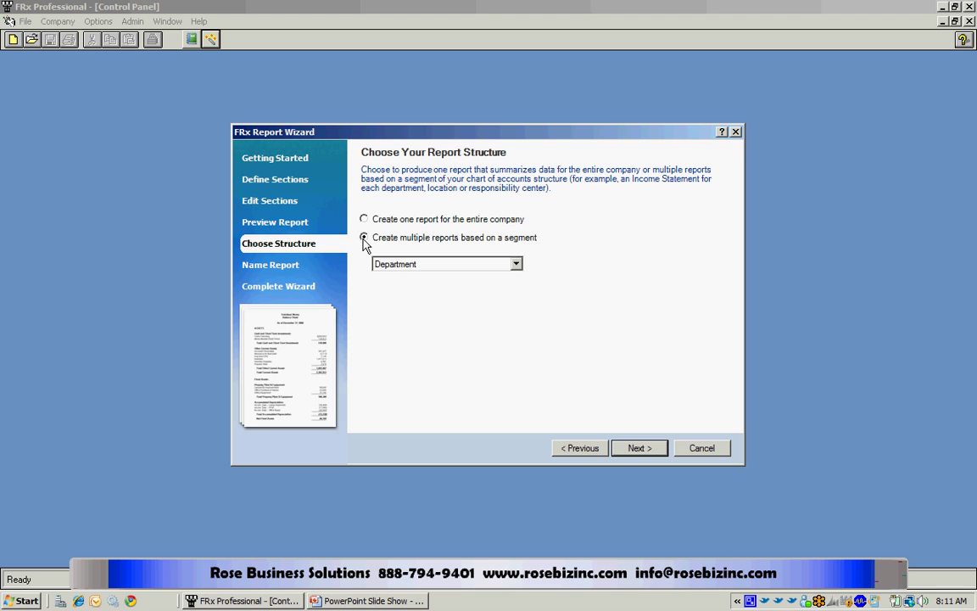
left_click(515, 267)
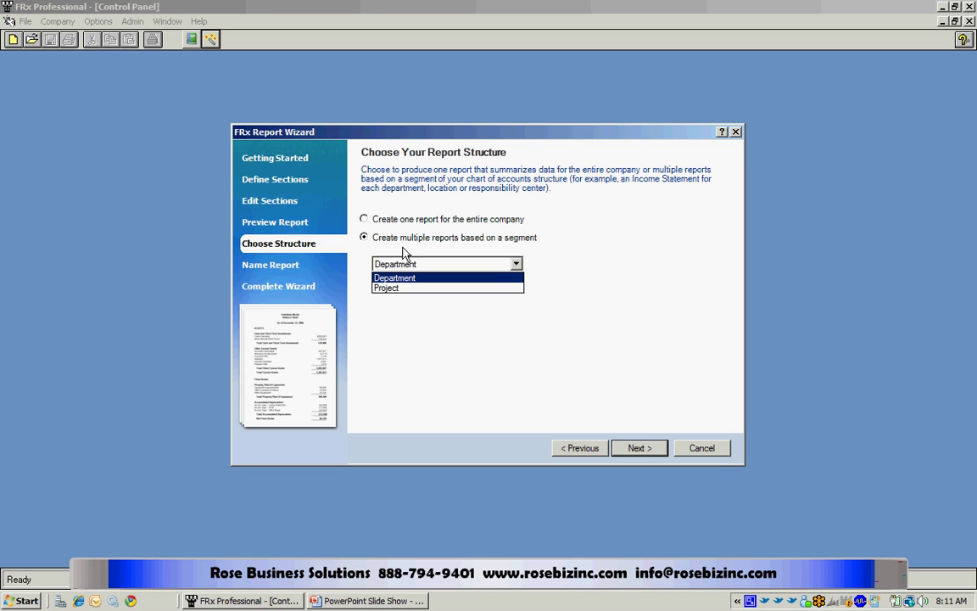
left_click(365, 220)
left_click(365, 219)
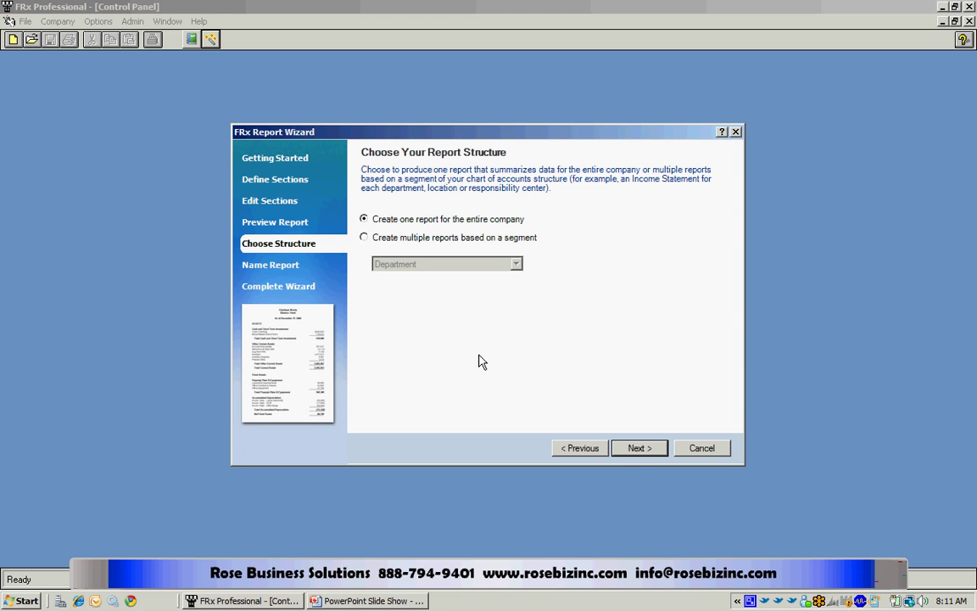
left_click(636, 449)
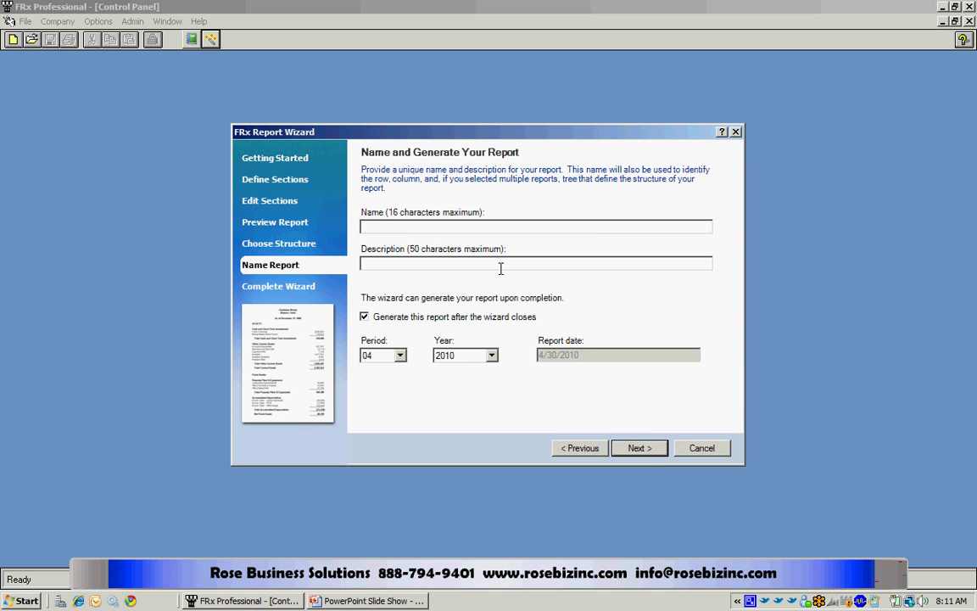
- Name the report Balance_Sheet2, describe it as Balance Sheet, set year 2017, and finish
type("Balance_Sheet2")
key("Tab")
type("Balance Sheet")
key("Tab")
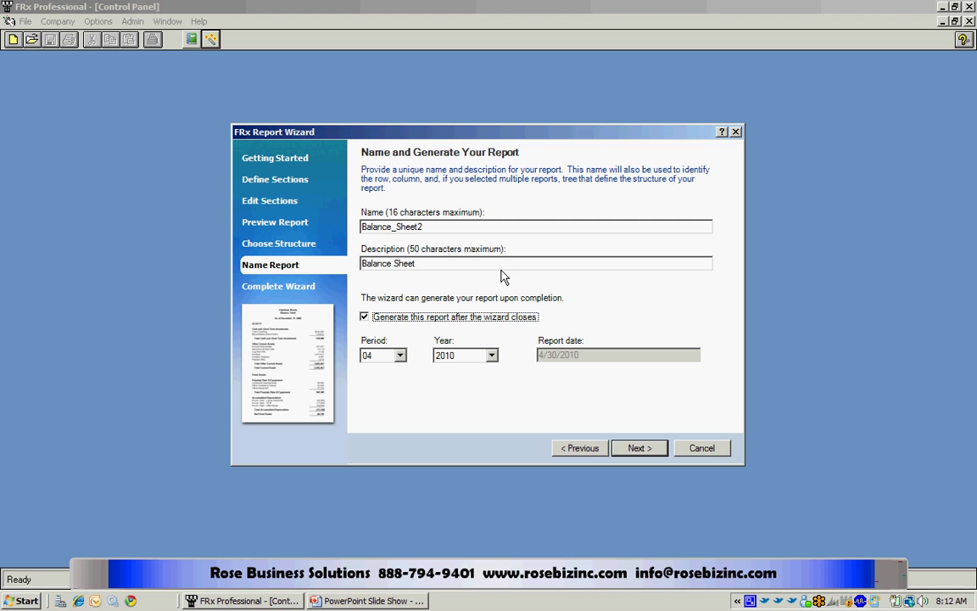
left_click(492, 357)
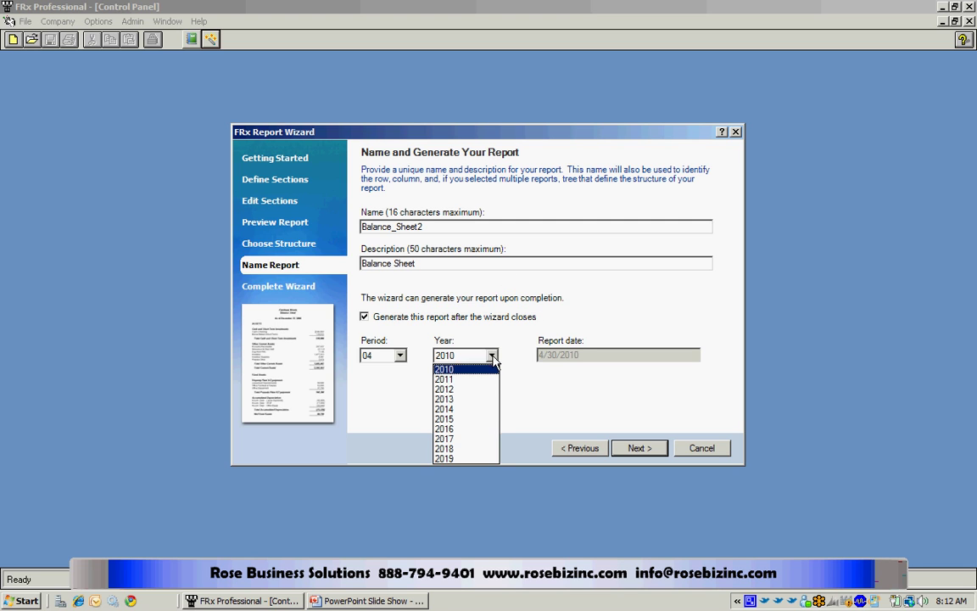
left_click(471, 439)
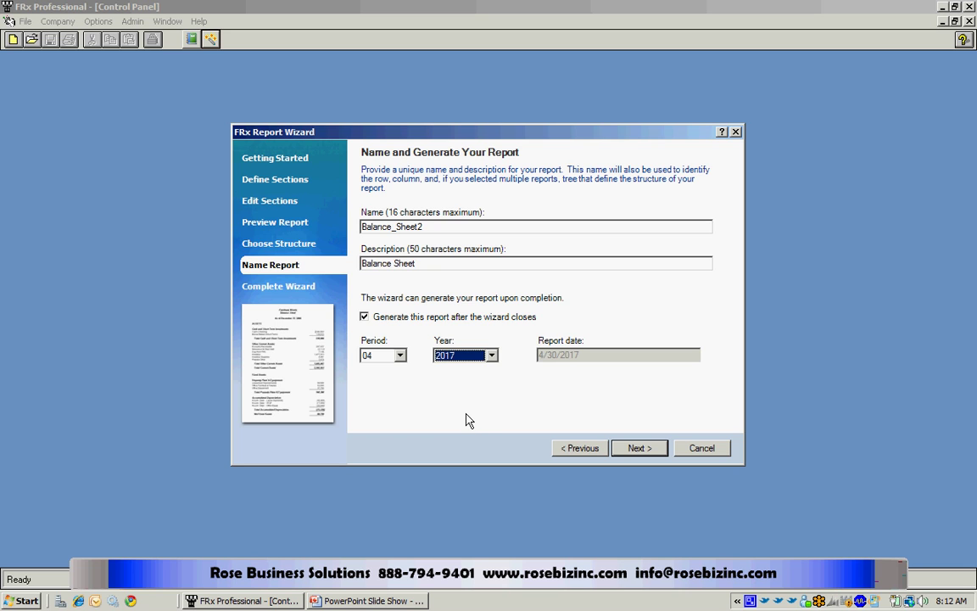
left_click(640, 450)
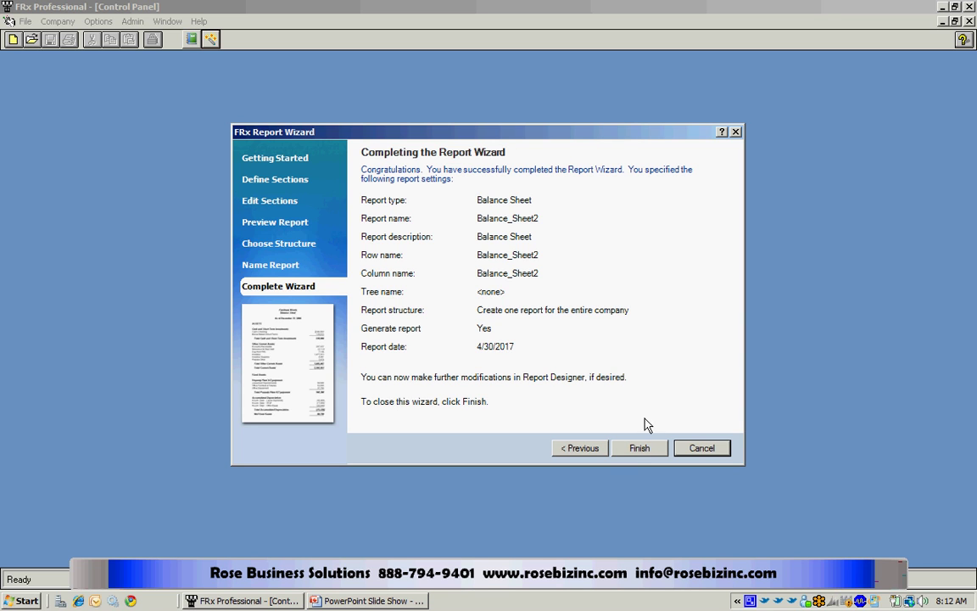
left_click(642, 452)
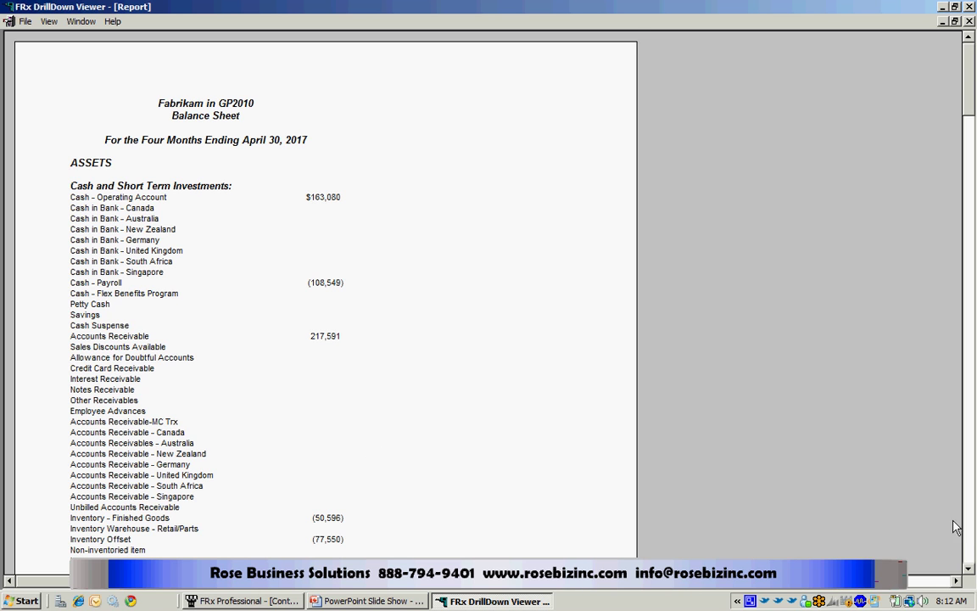
- Scroll through the Balance Sheet's zero-amount rows, then close DrillDown Viewer
scroll(973, 547, "down", 5)
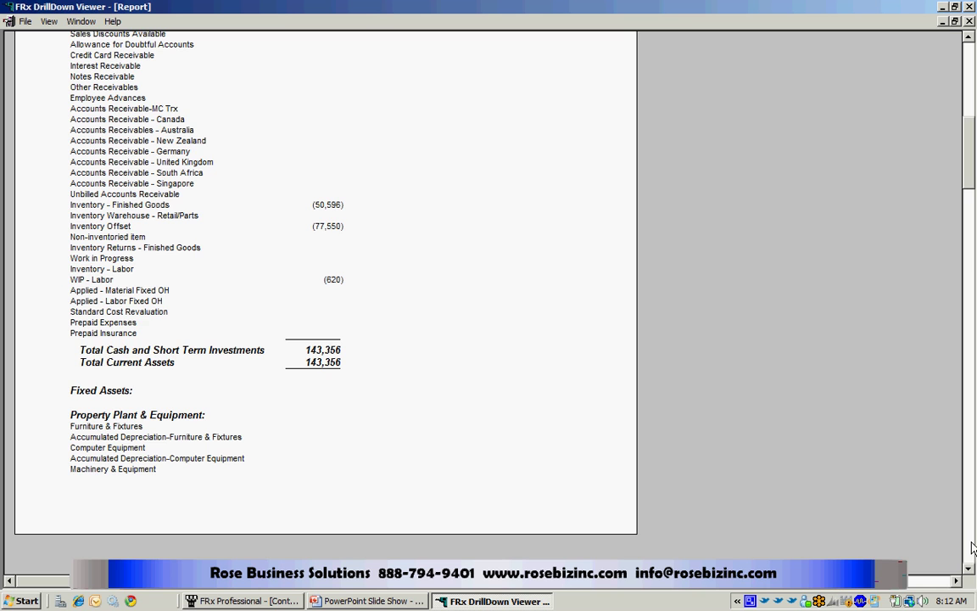
scroll(973, 547, "down", 5)
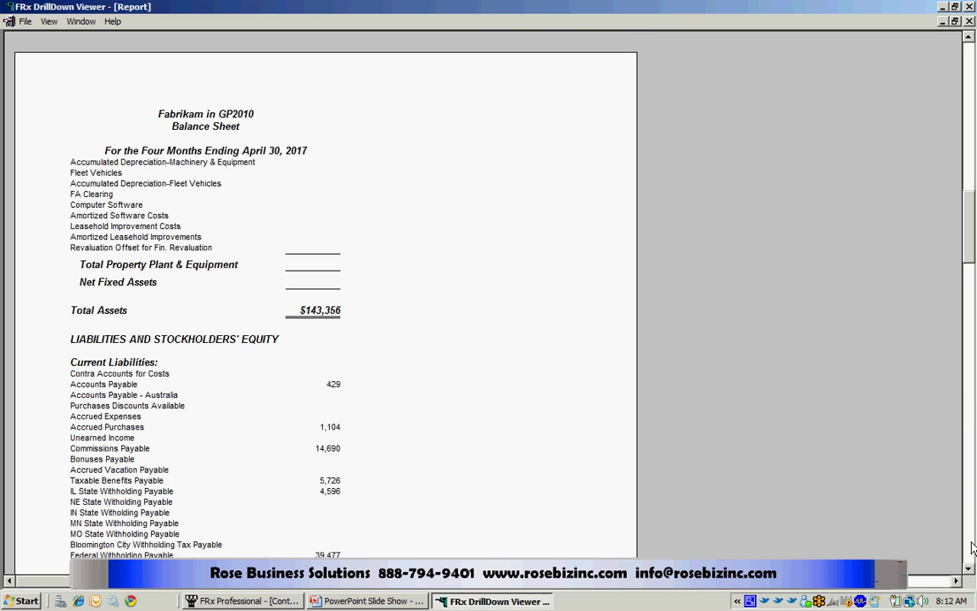
scroll(973, 547, "down", 5)
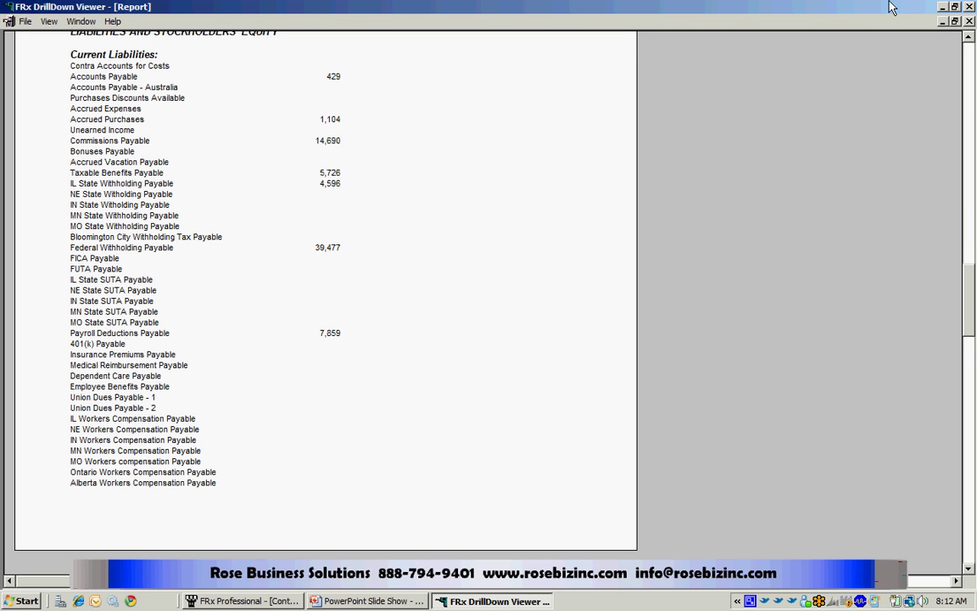
left_click(970, 7)
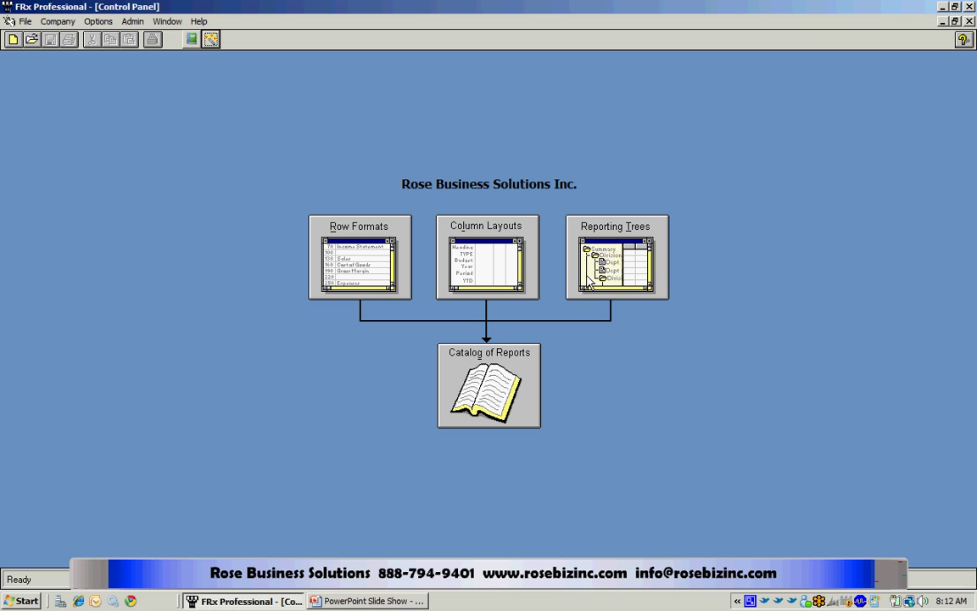
- Open the Catalog of Reports to list Balance_Sheet2 and the other reports
double_click(475, 382)
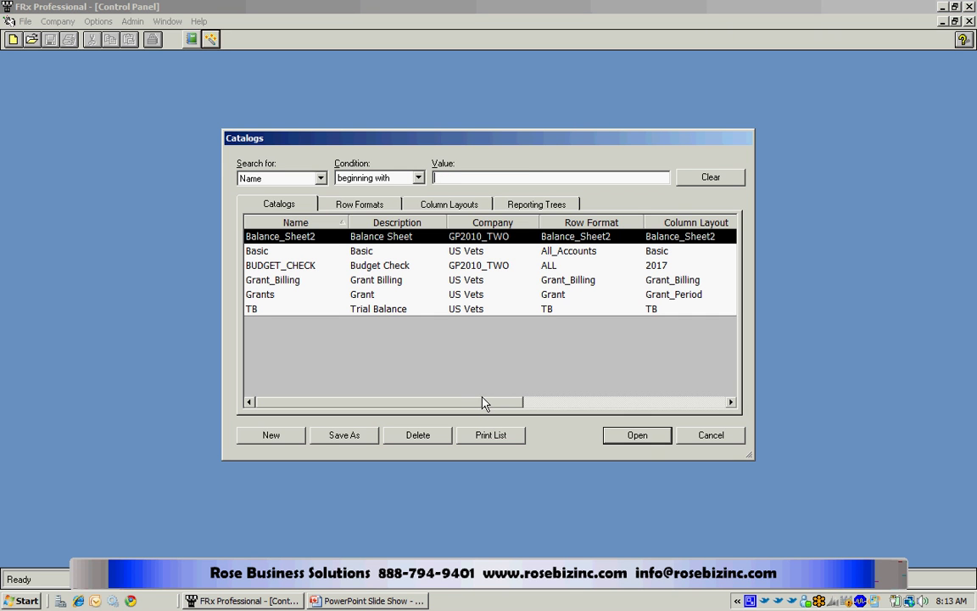
left_click(616, 438)
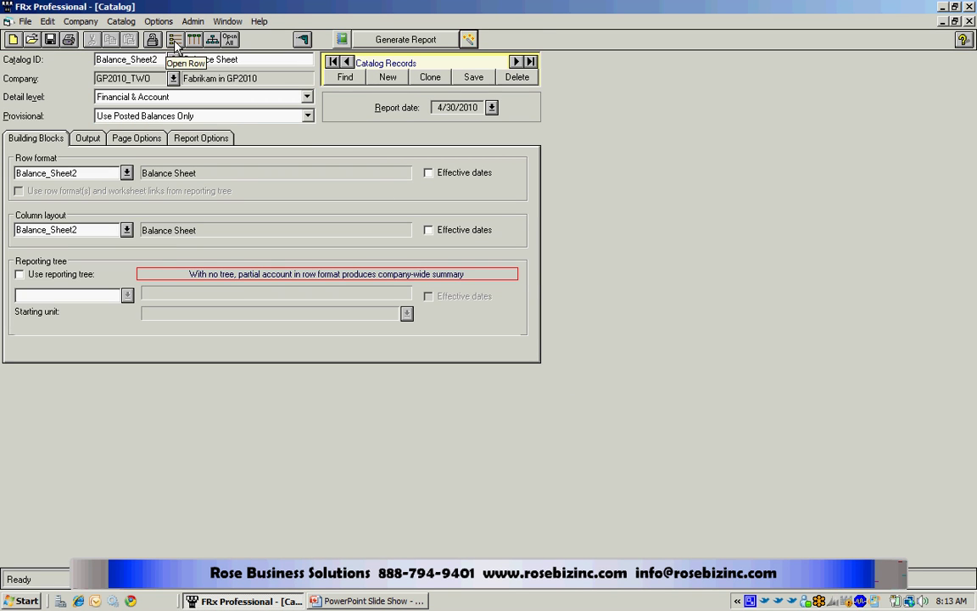
left_click(175, 40)
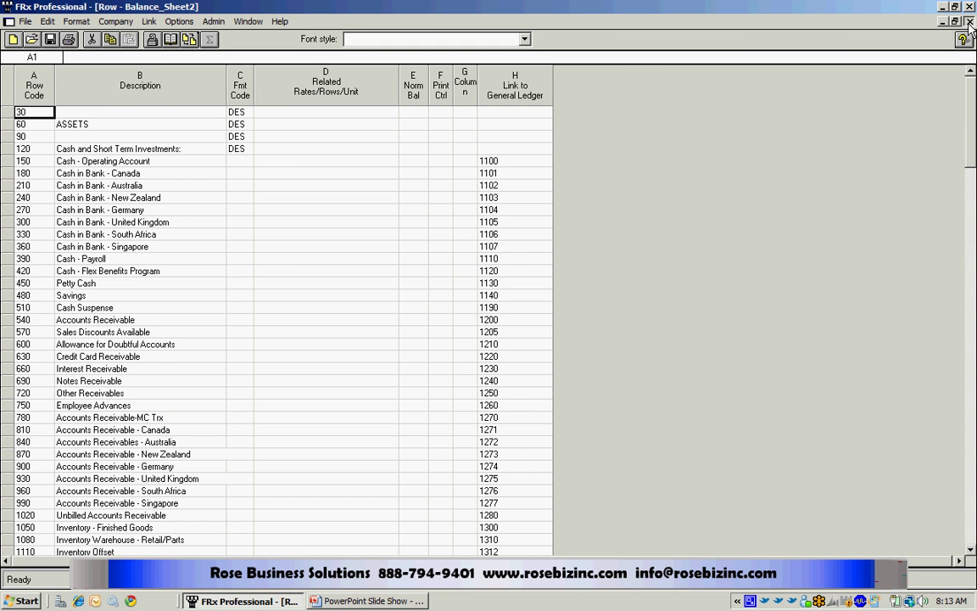
key("ctrl+F4")
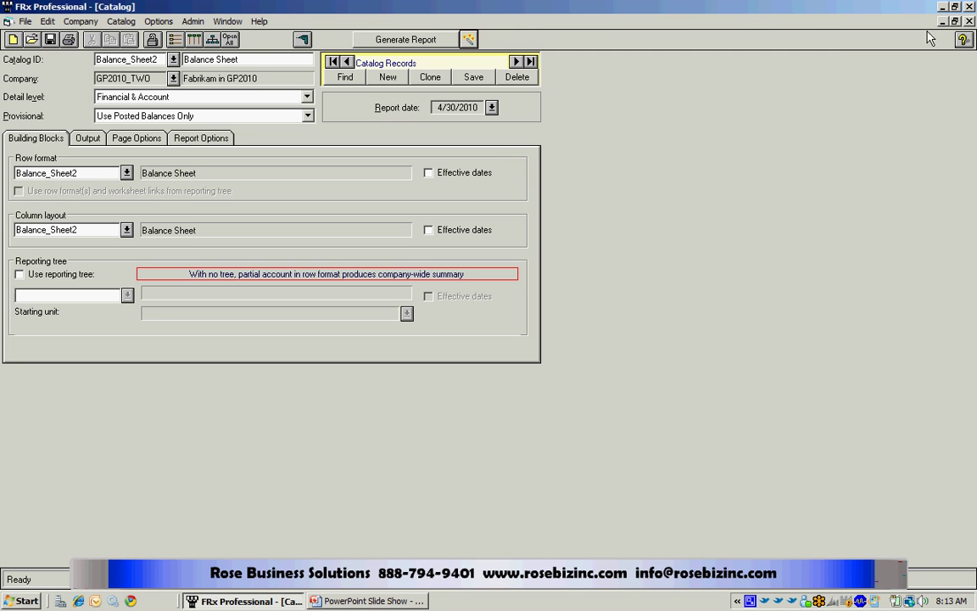
left_click(175, 38)
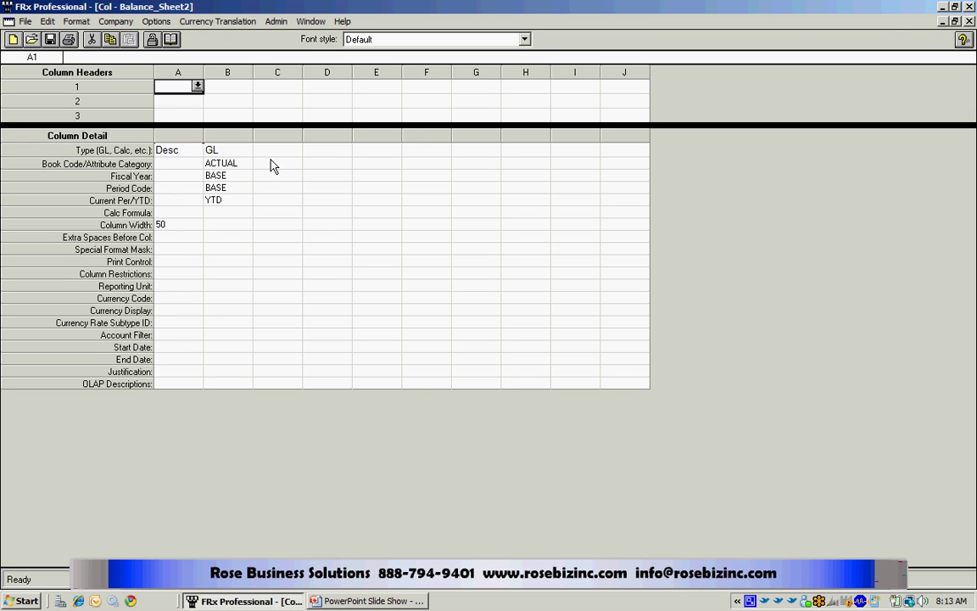
left_click(969, 22)
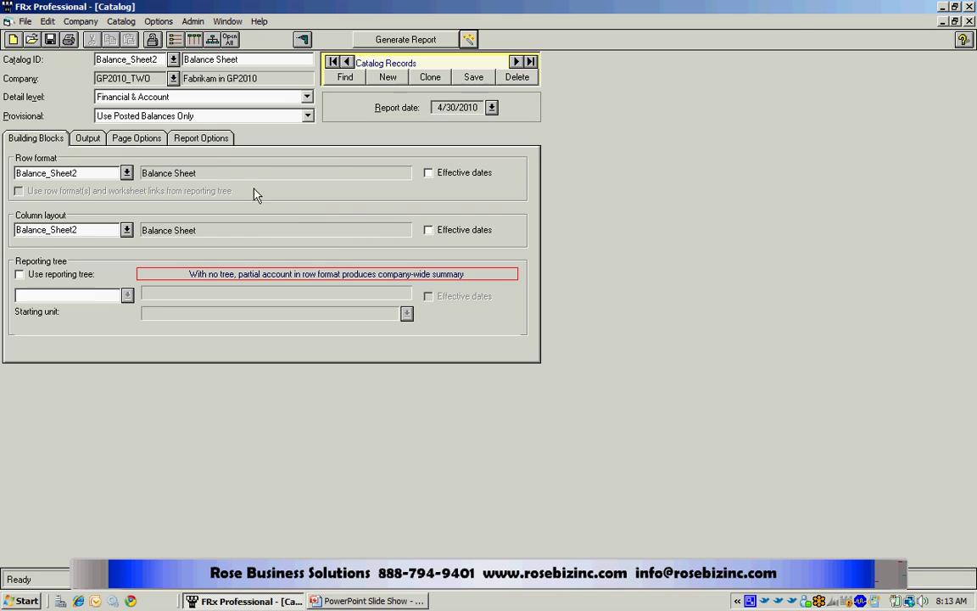
- Turn off Display rows with no amounts on the Formatting options and regenerate Balance_Sheet2
left_click(197, 138)
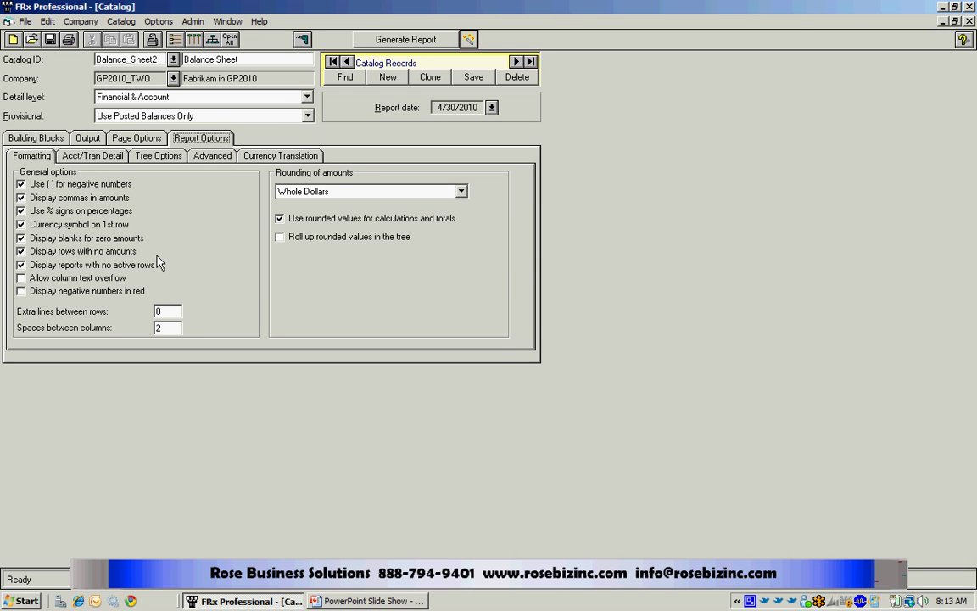
left_click(21, 252)
left_click(366, 40)
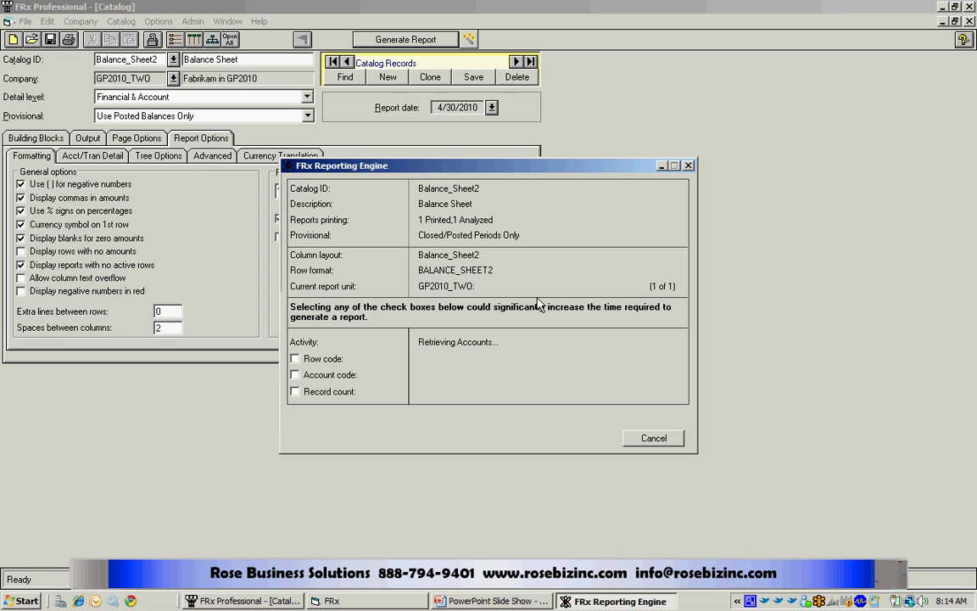
- Dismiss the no-data message and scroll the regenerated Balance Sheet totalling $143,356
left_click(541, 348)
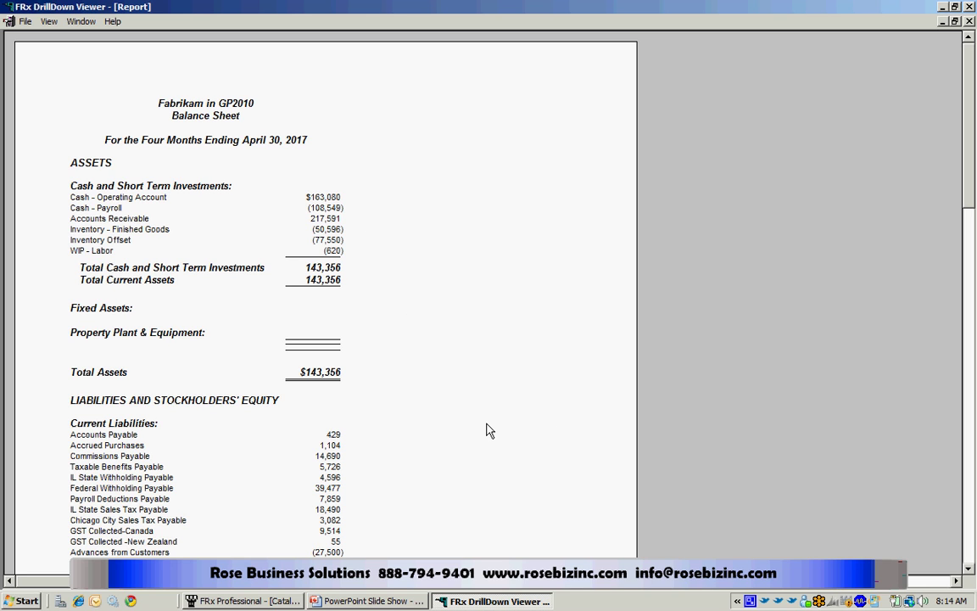
left_click(971, 571)
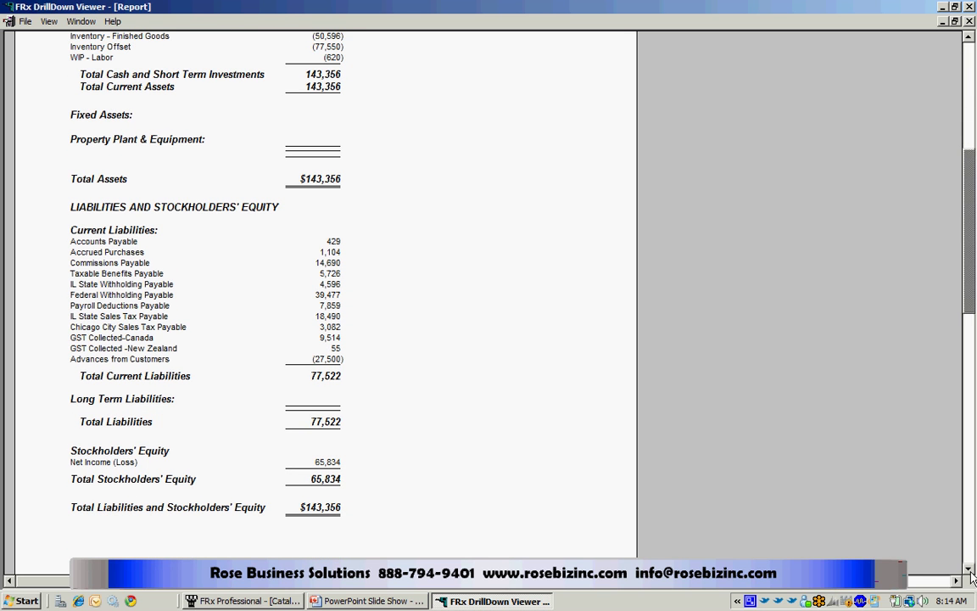